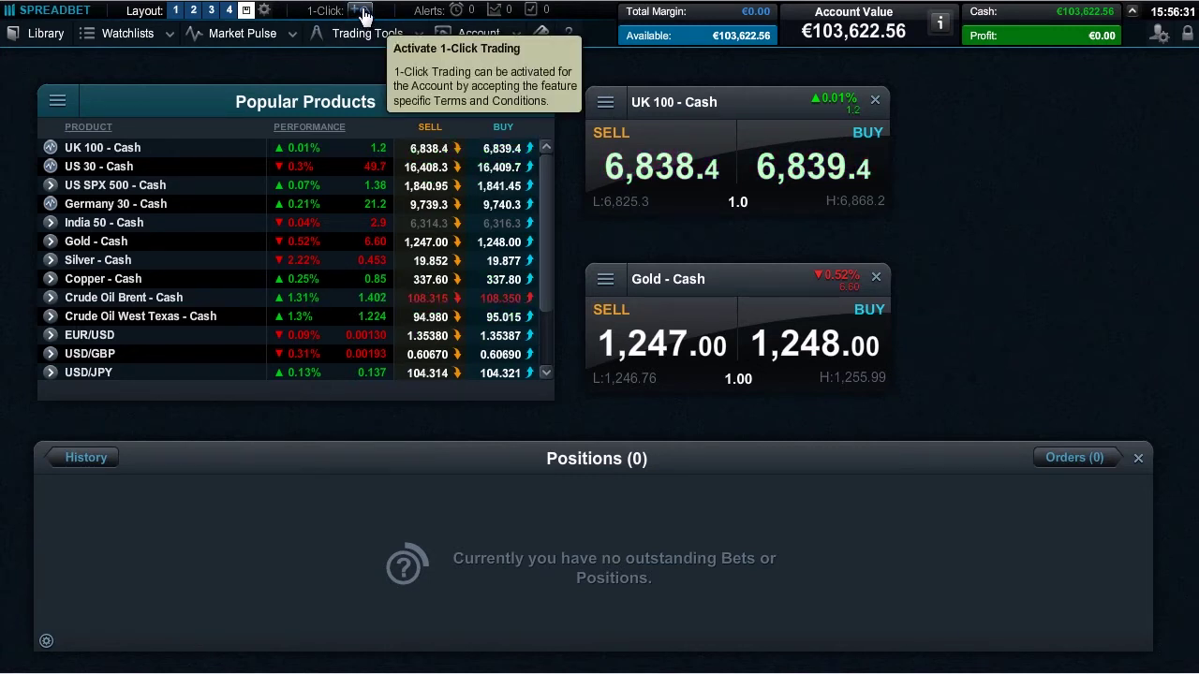
In Order Settings, tick 1-Click Trading, accept its terms and activate it.
click(1162, 33)
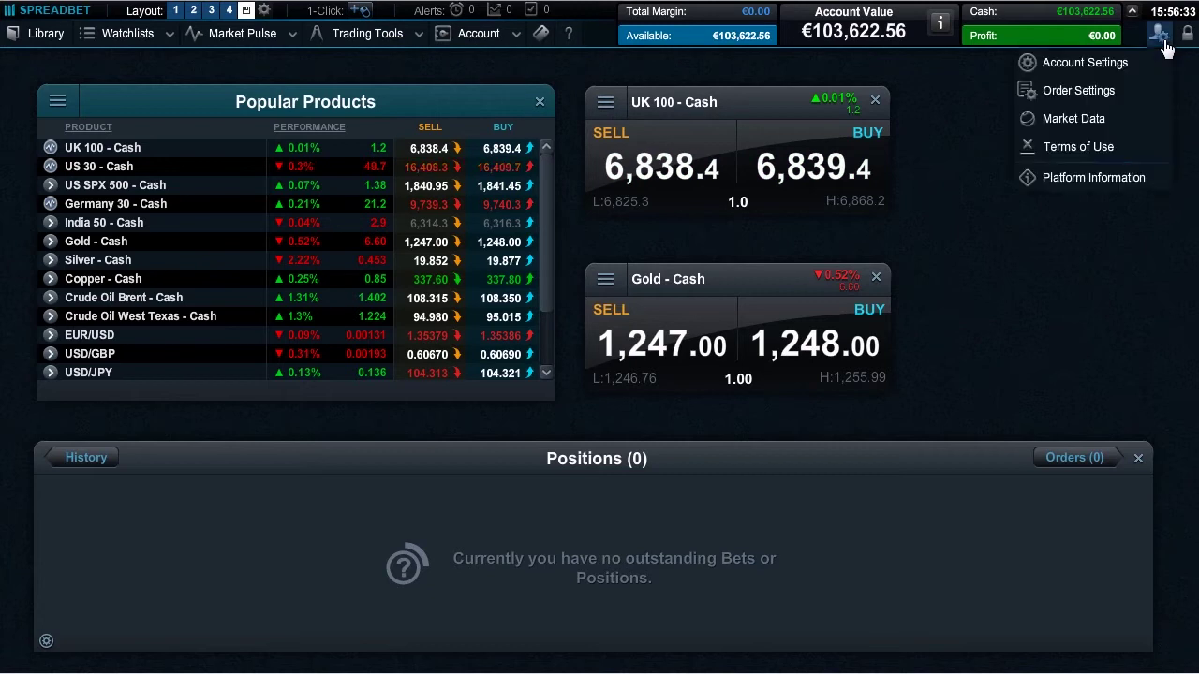
click(1126, 86)
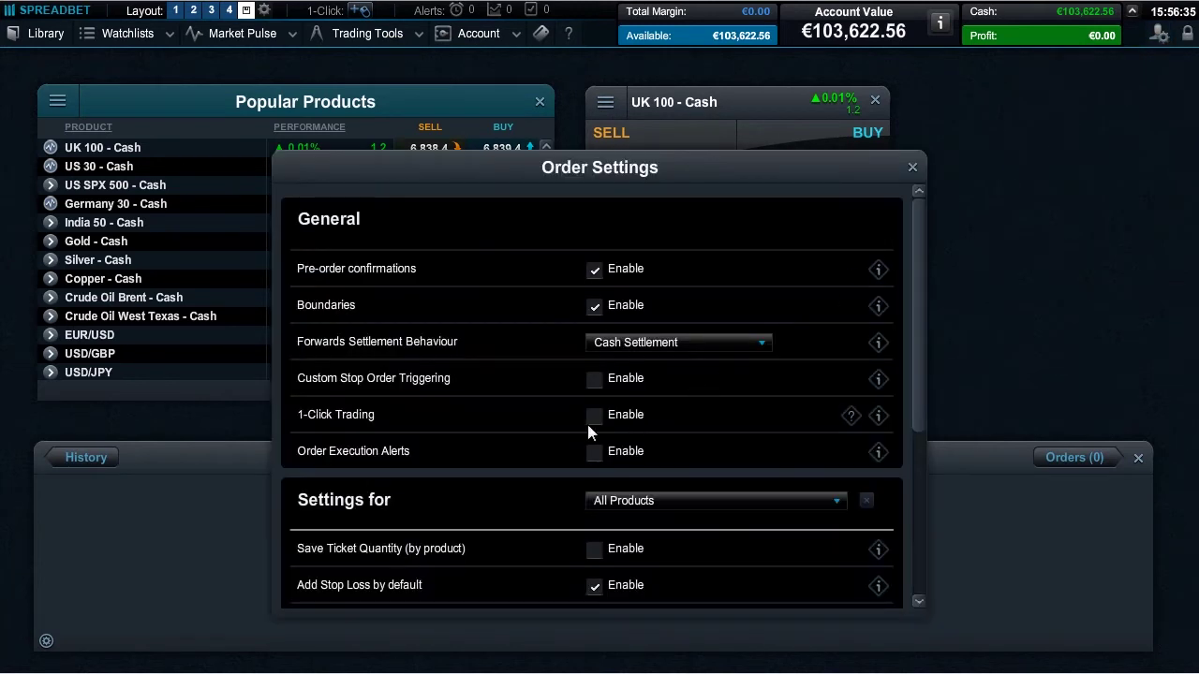
click(593, 418)
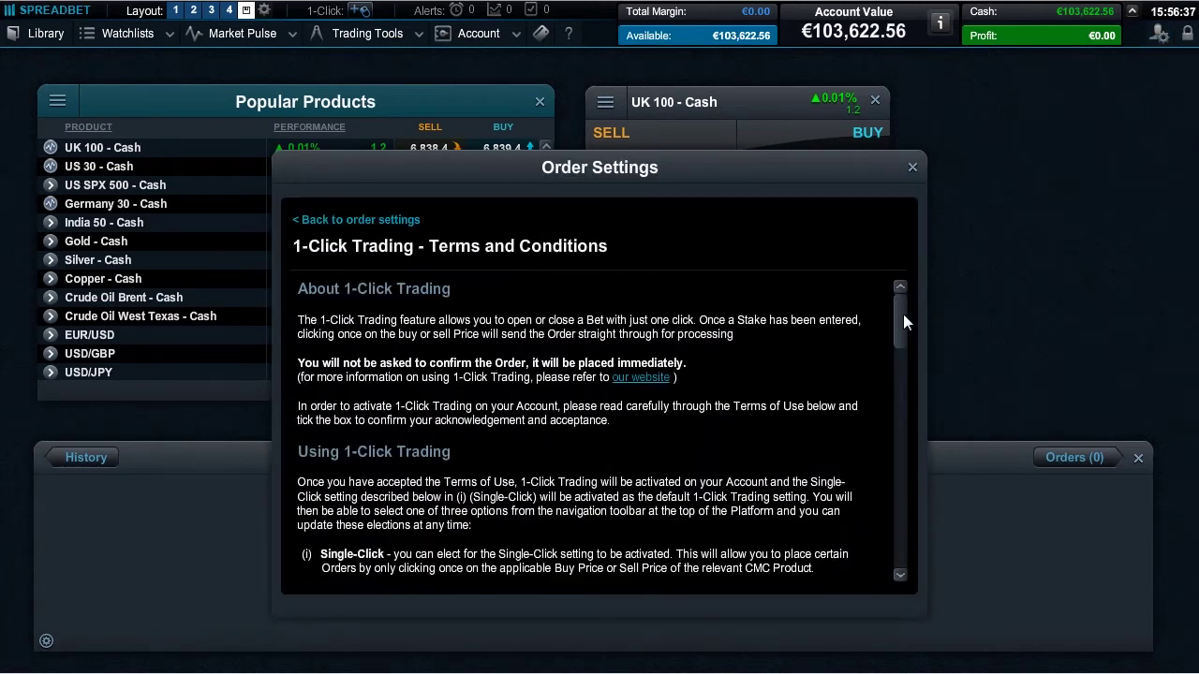
mouse_move(901, 319)
mouse_down()
mouse_move(899, 518)
mouse_move(814, 547)
mouse_up()
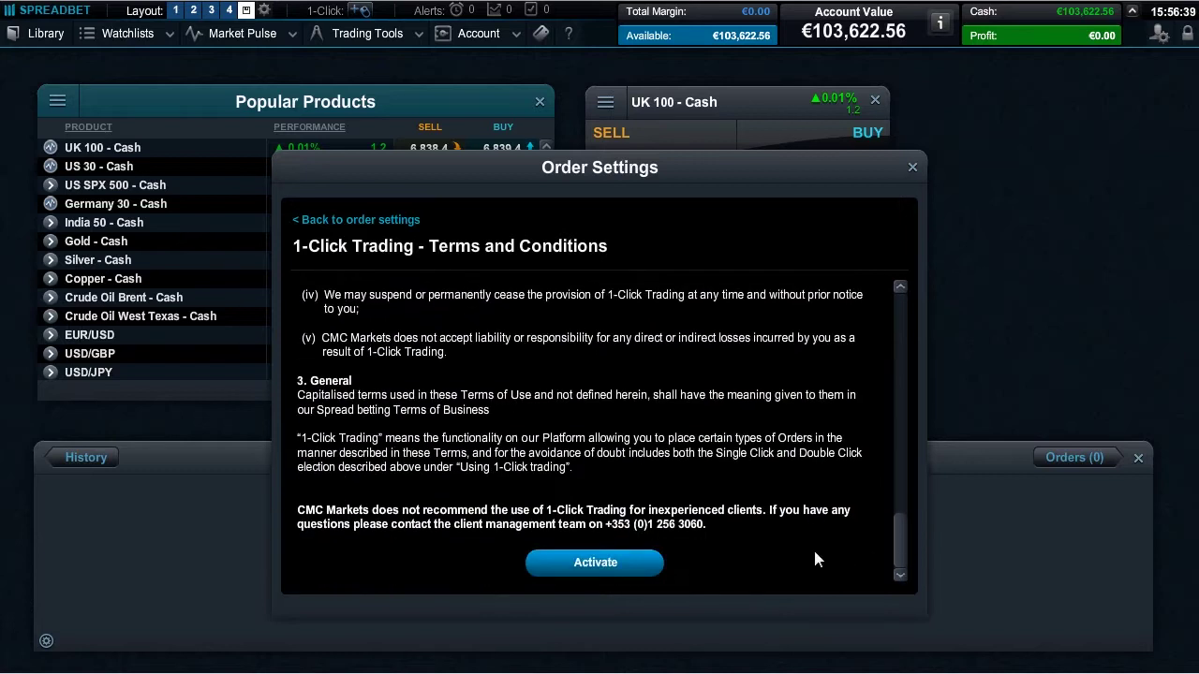
click(610, 572)
click(611, 465)
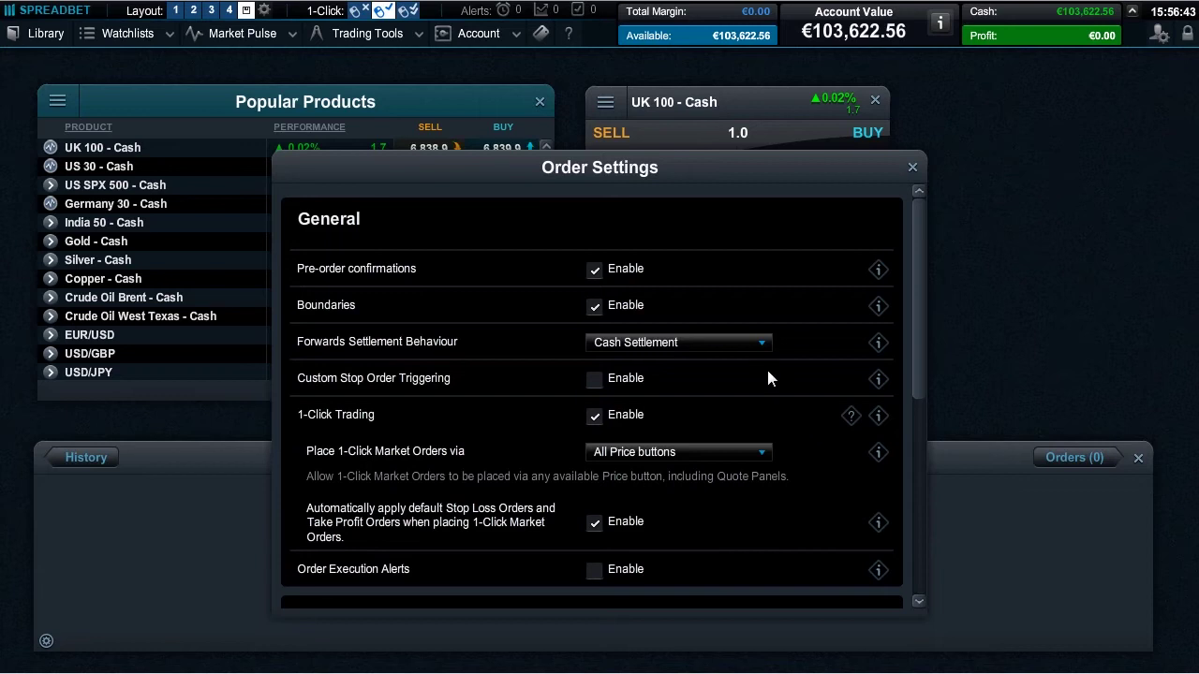
Keep 1-Click market orders placeable via All Price buttons.
drag(690, 181, 954, 243)
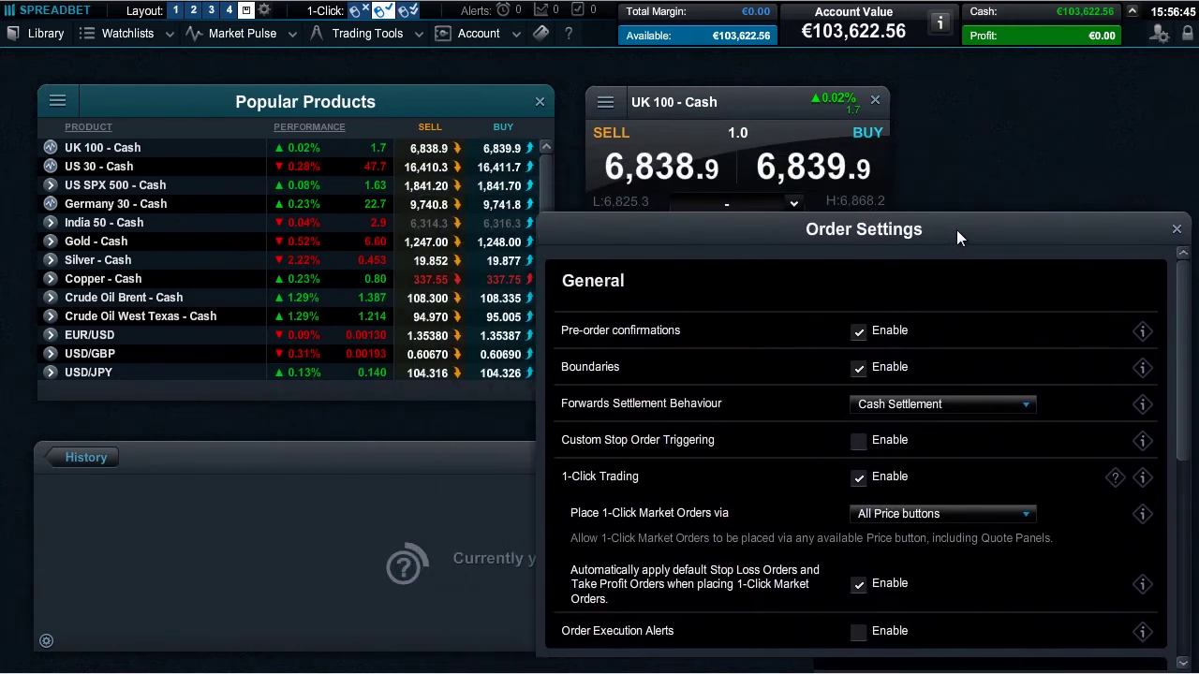
click(434, 245)
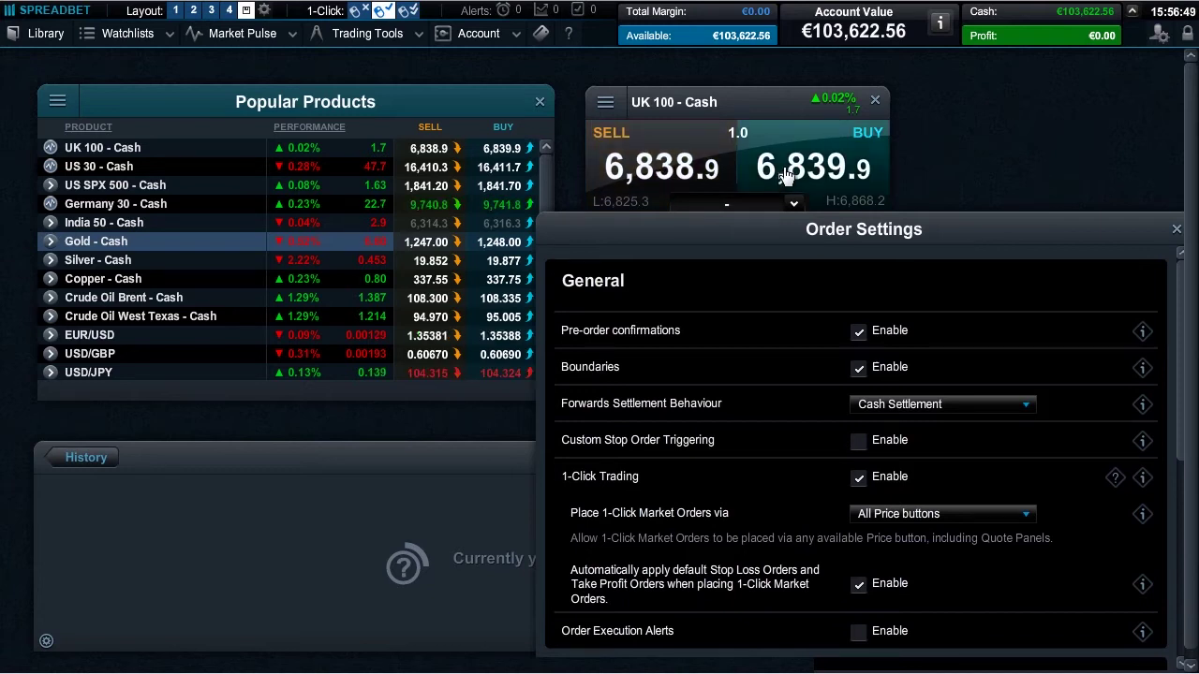
click(918, 511)
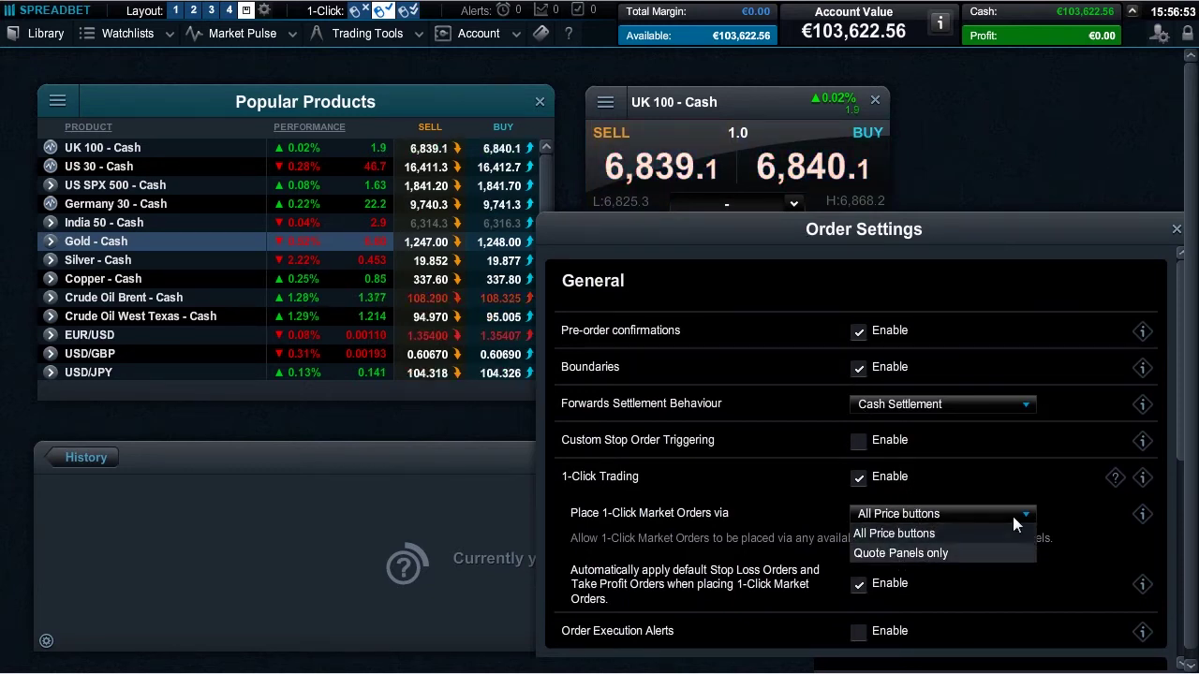
click(1019, 472)
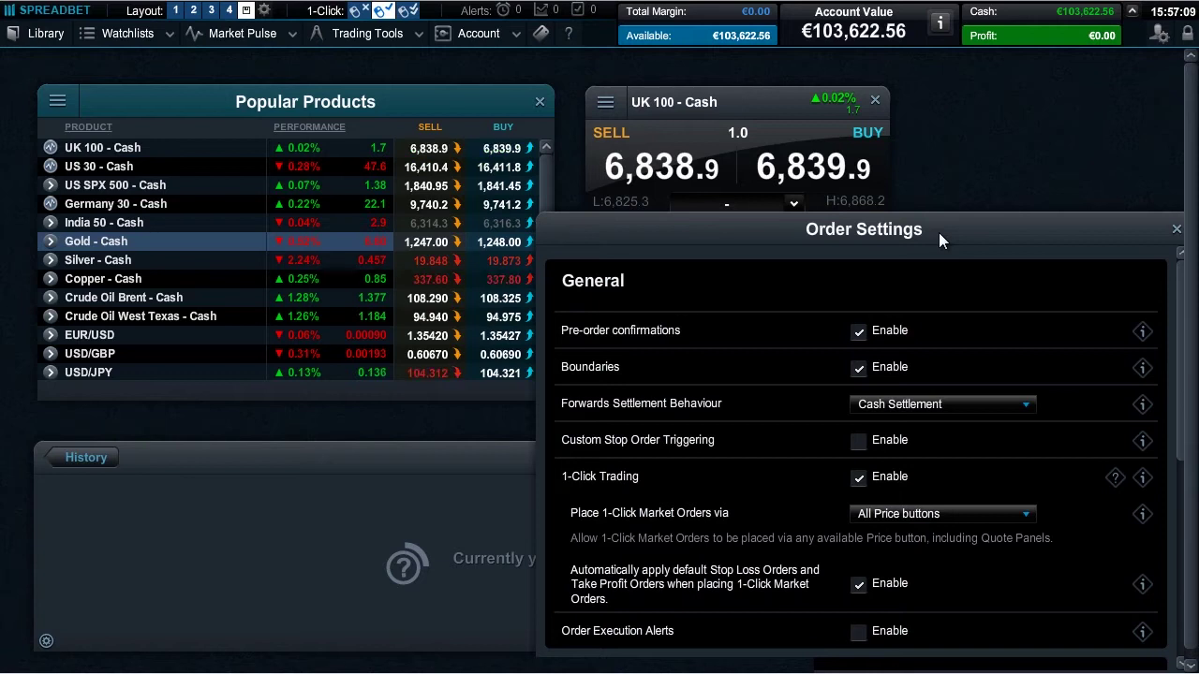
Review the remaining order settings with default stops and limits, then close the dialog.
scroll(740, 433, down, 5)
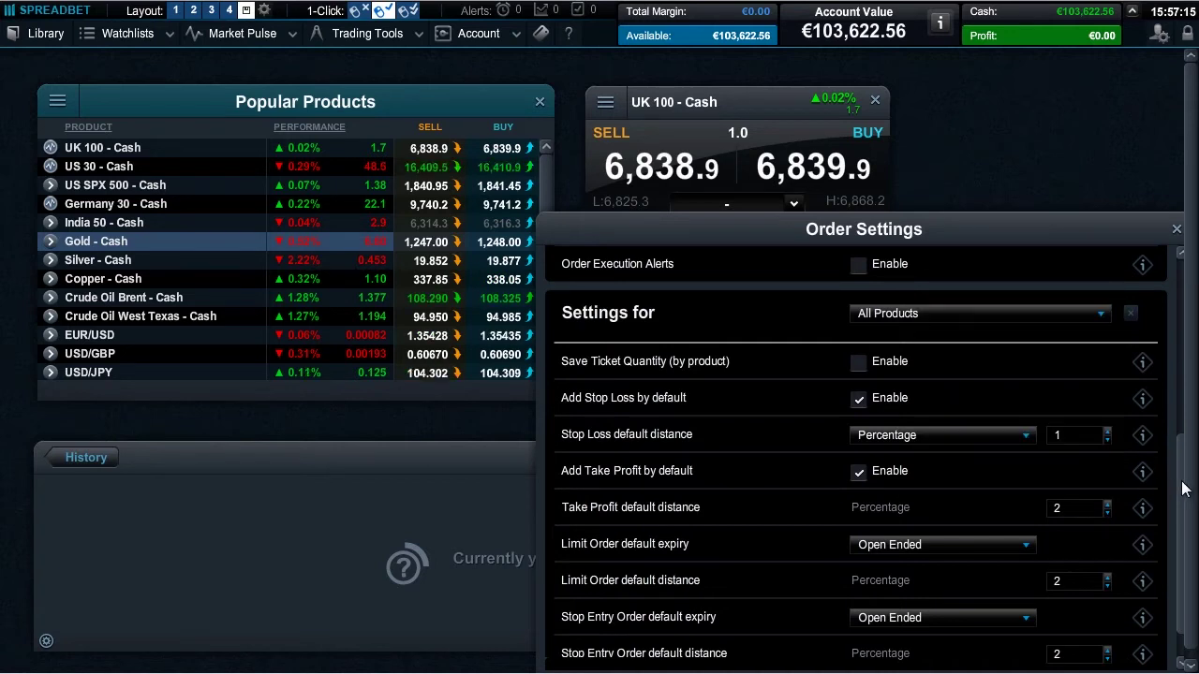
drag(1182, 487, 1177, 344)
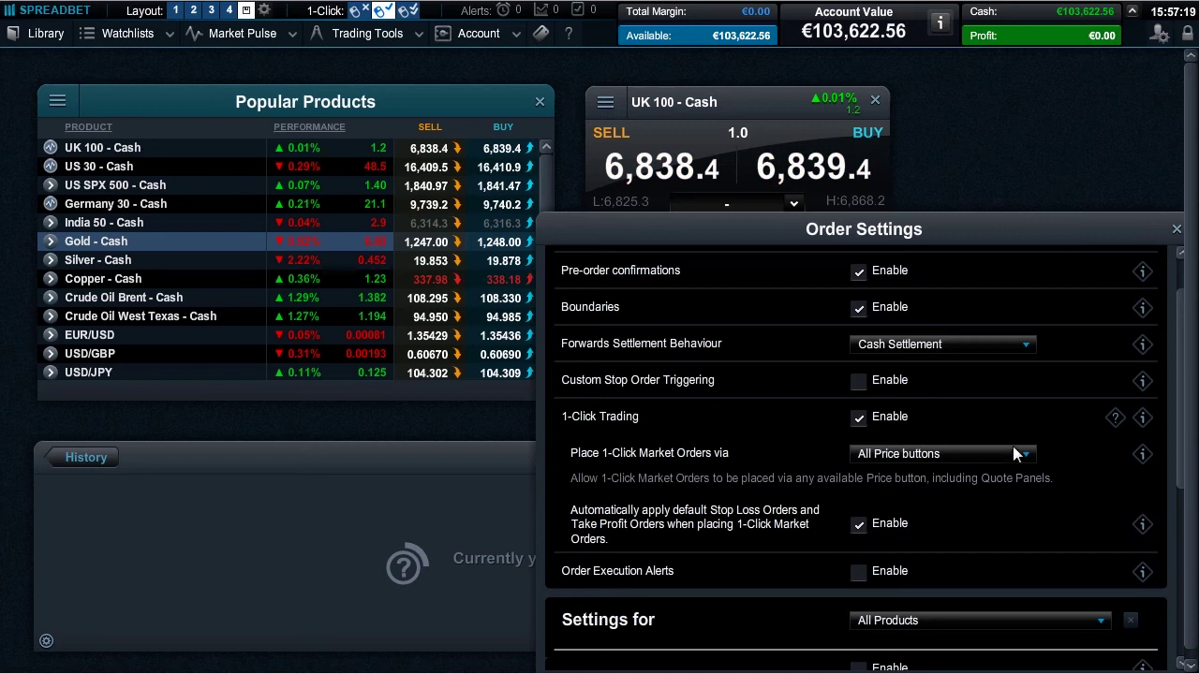
click(1176, 229)
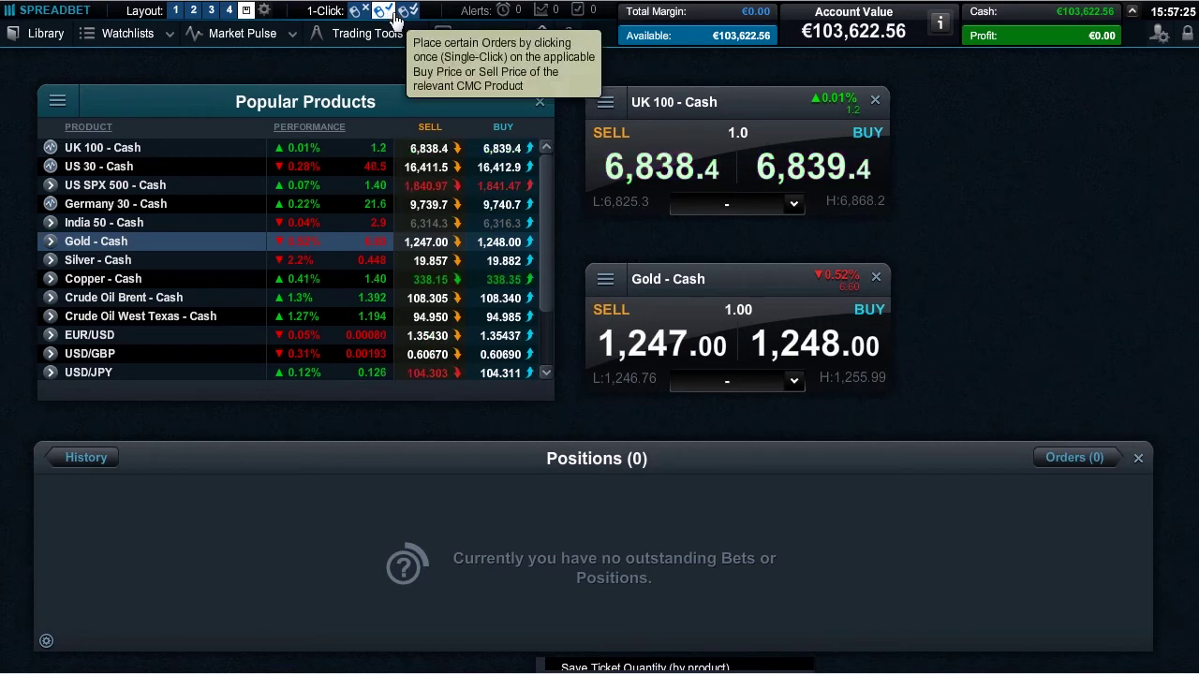
mouse_move(464, 354)
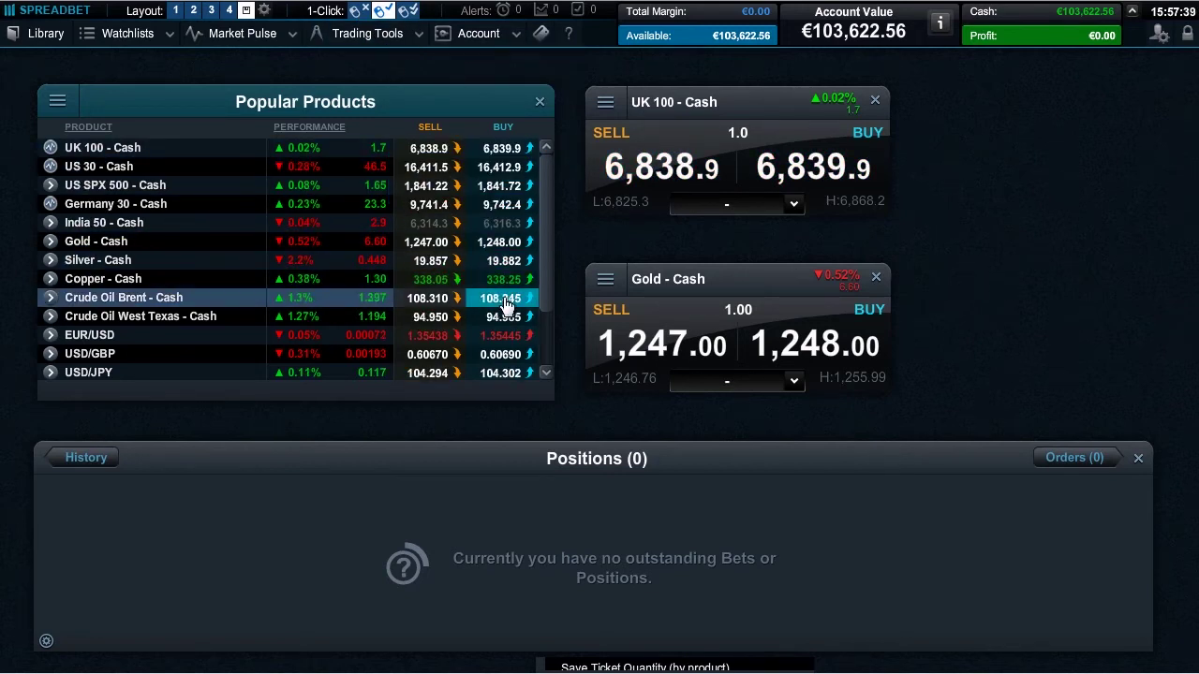
mouse_move(150, 353)
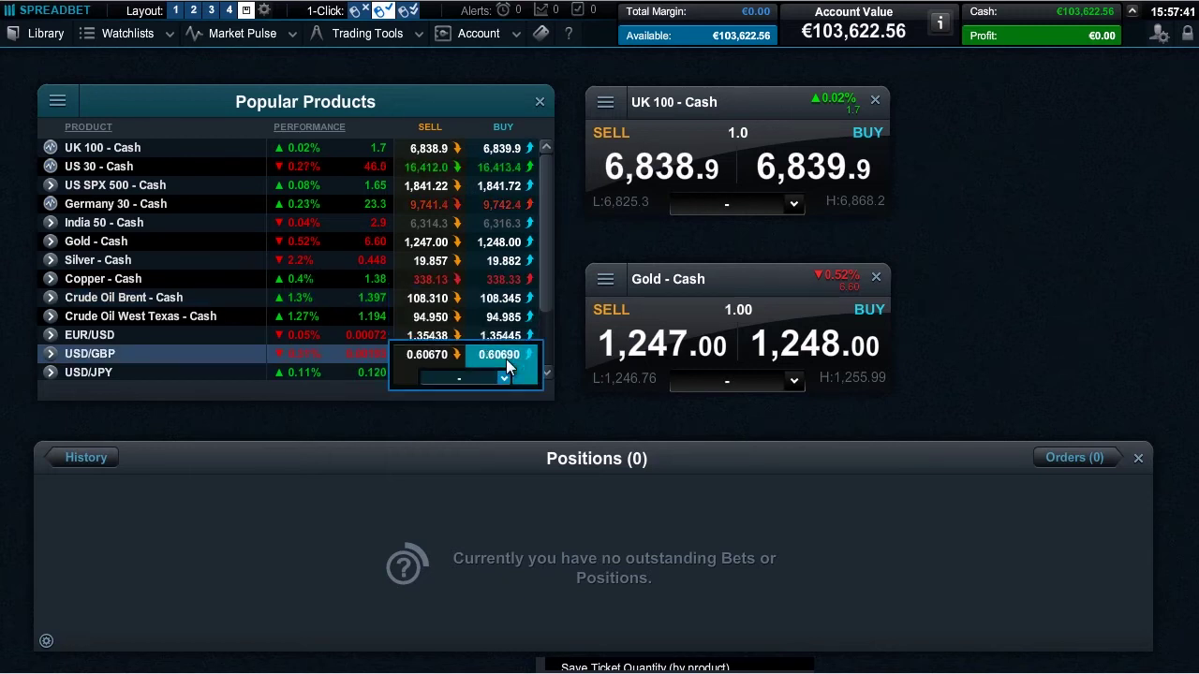
Set the USD/GBP deal quantity to 2 and the UK 100 stake to 10.
click(503, 381)
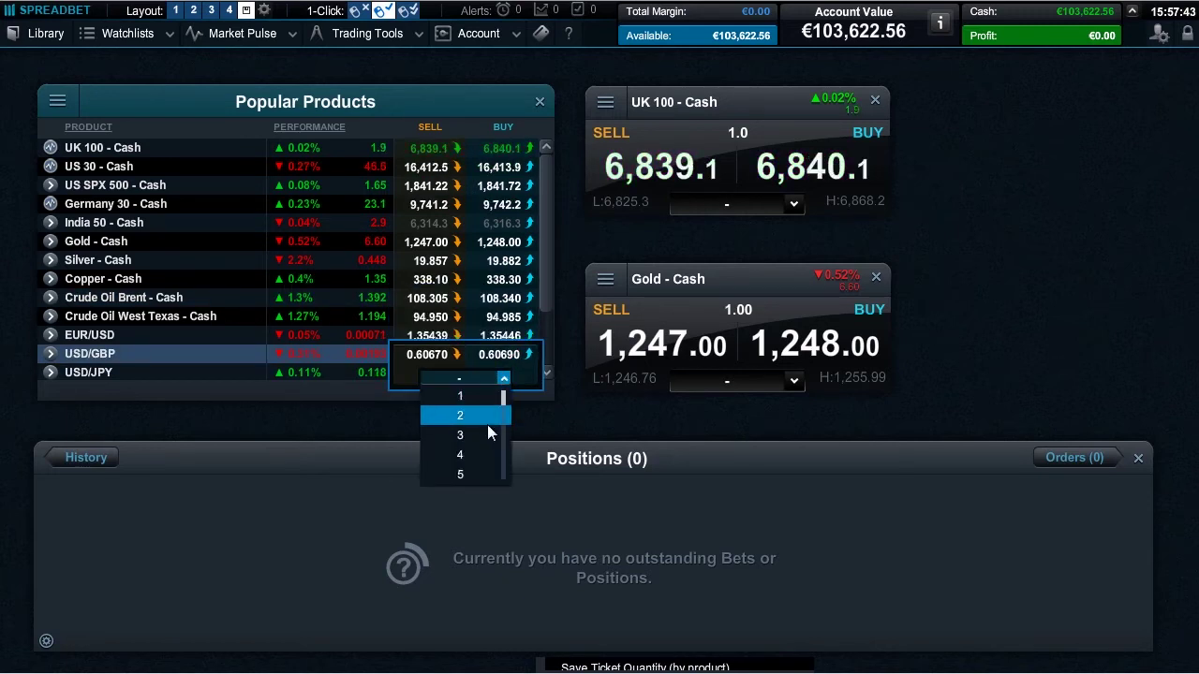
click(487, 426)
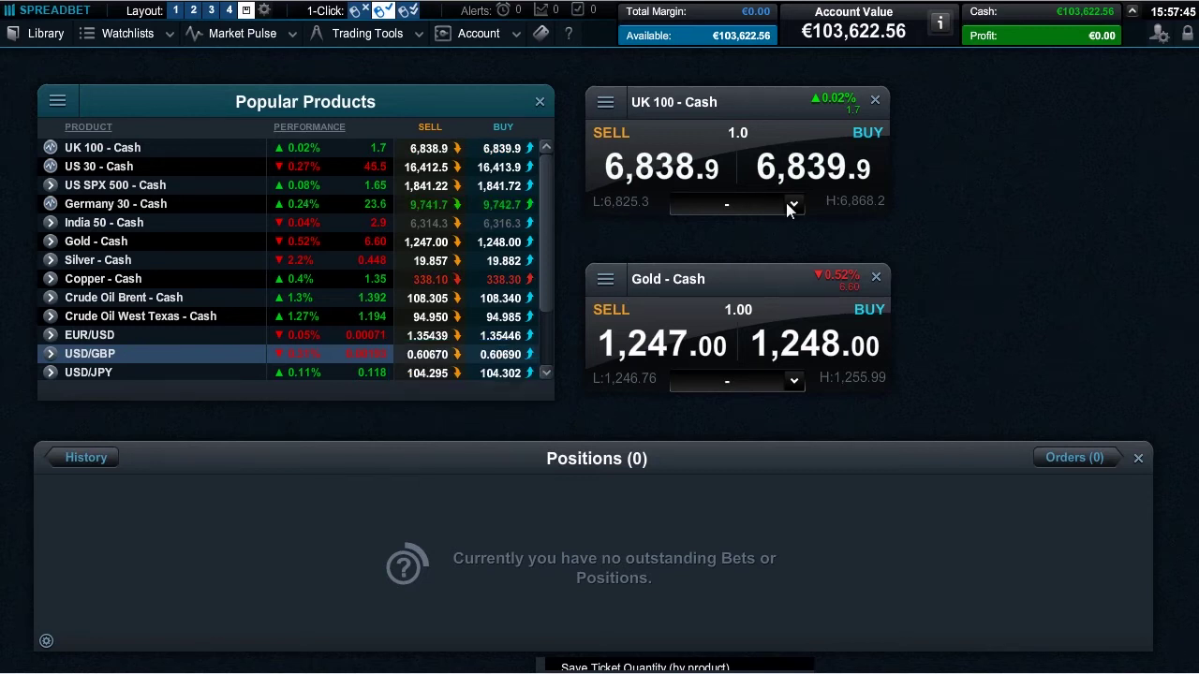
click(728, 205)
text(5)
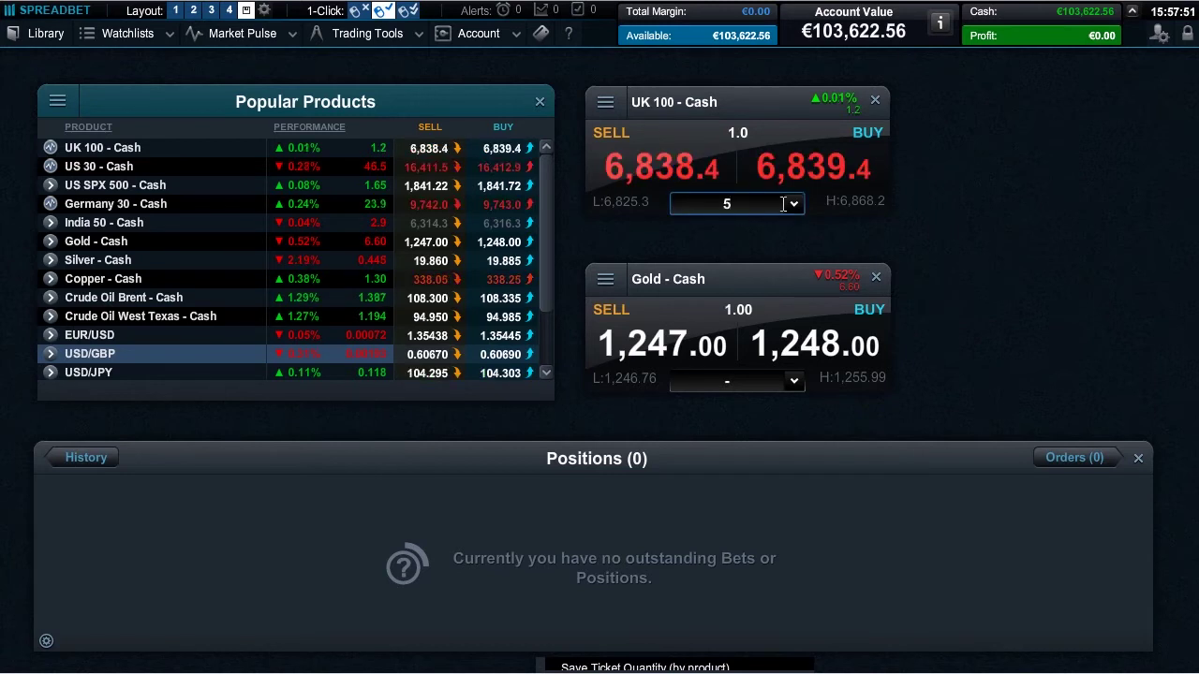
click(796, 205)
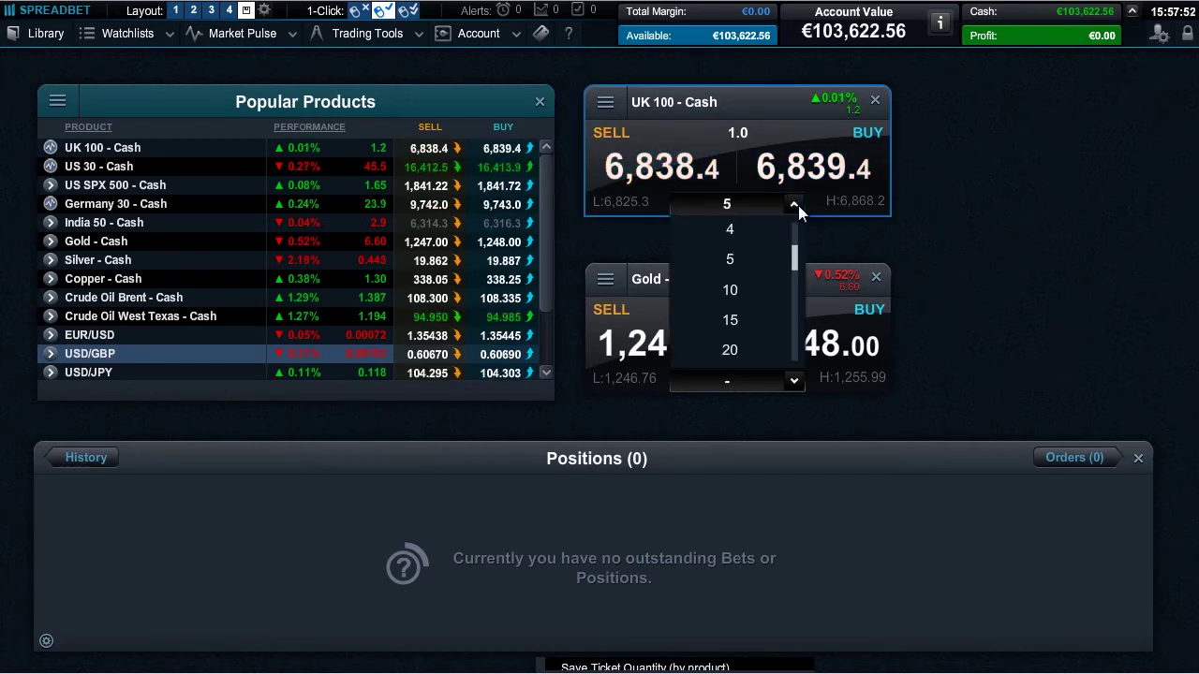
click(752, 285)
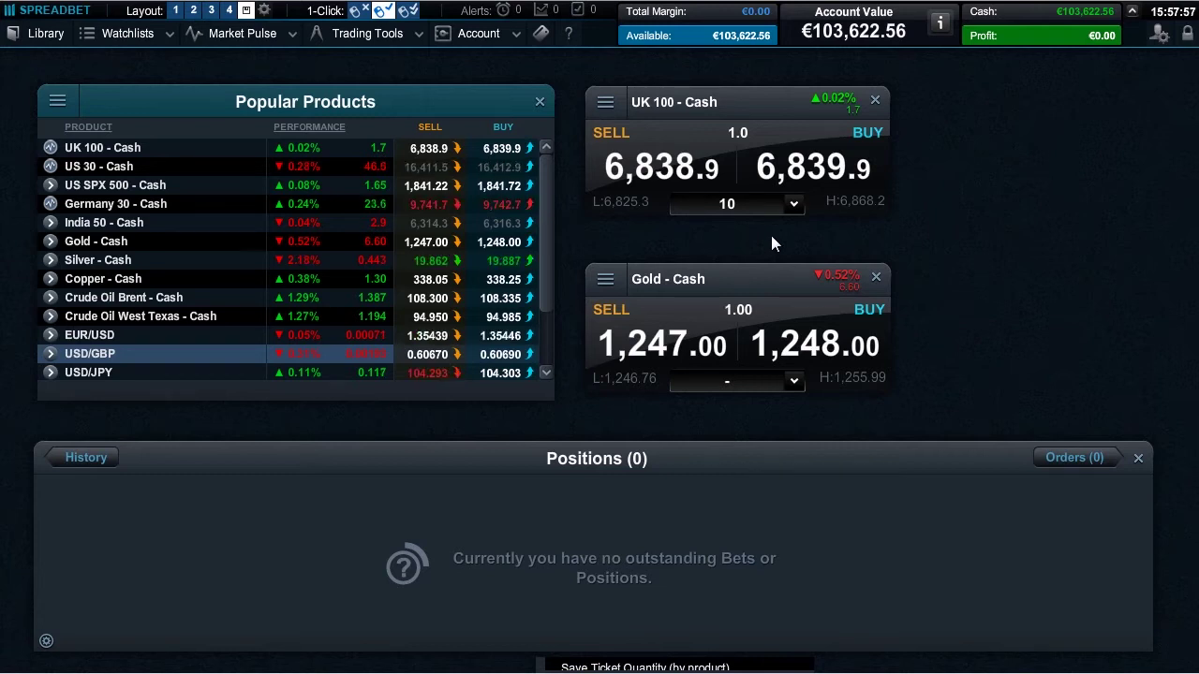
click(1160, 33)
click(1129, 90)
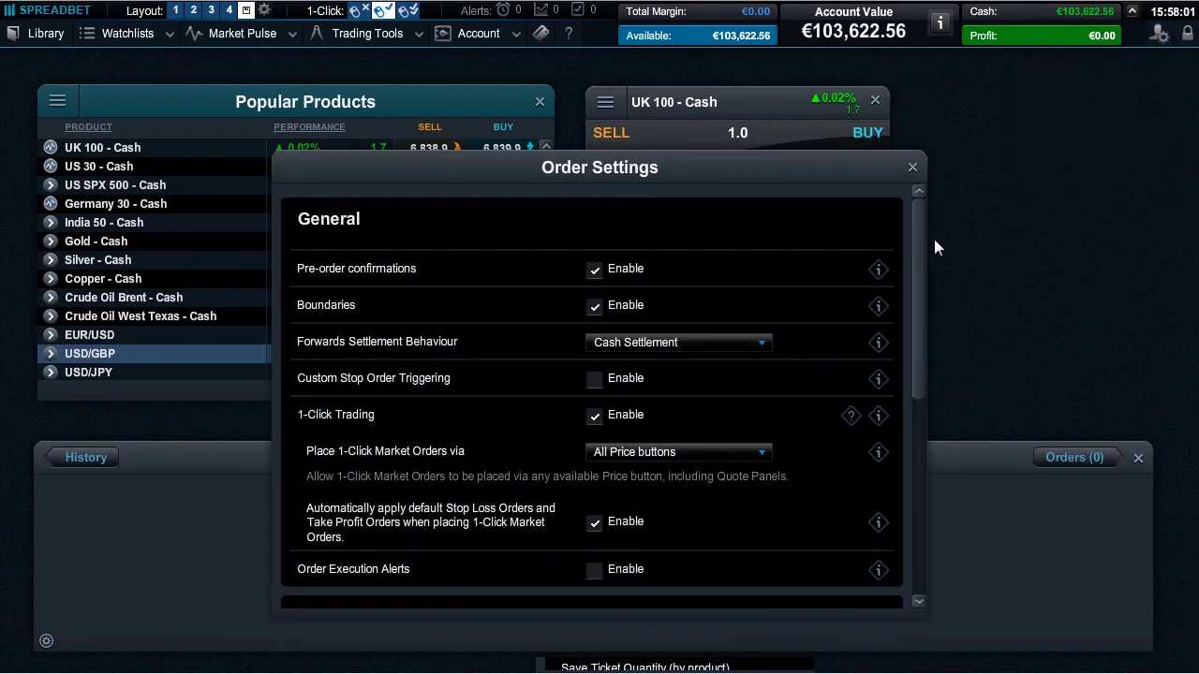
drag(919, 268, 905, 426)
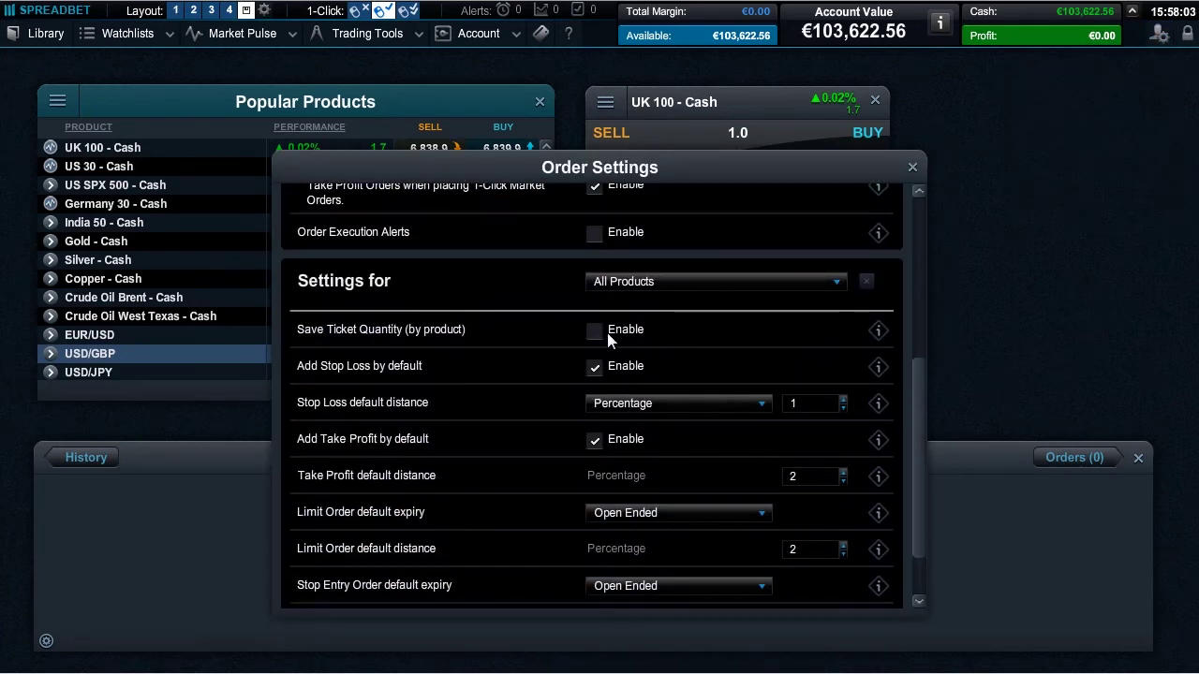
click(910, 169)
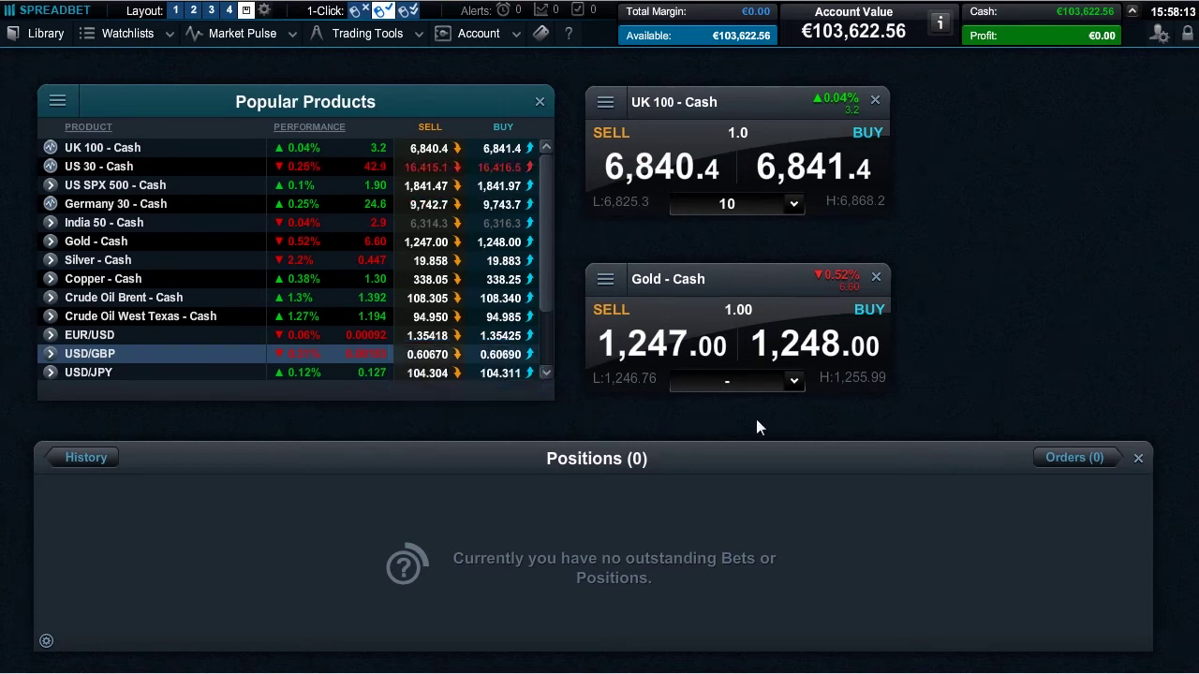
Set the UK 100 quantity to 1,000.
click(791, 208)
scroll(768, 300, down, 5)
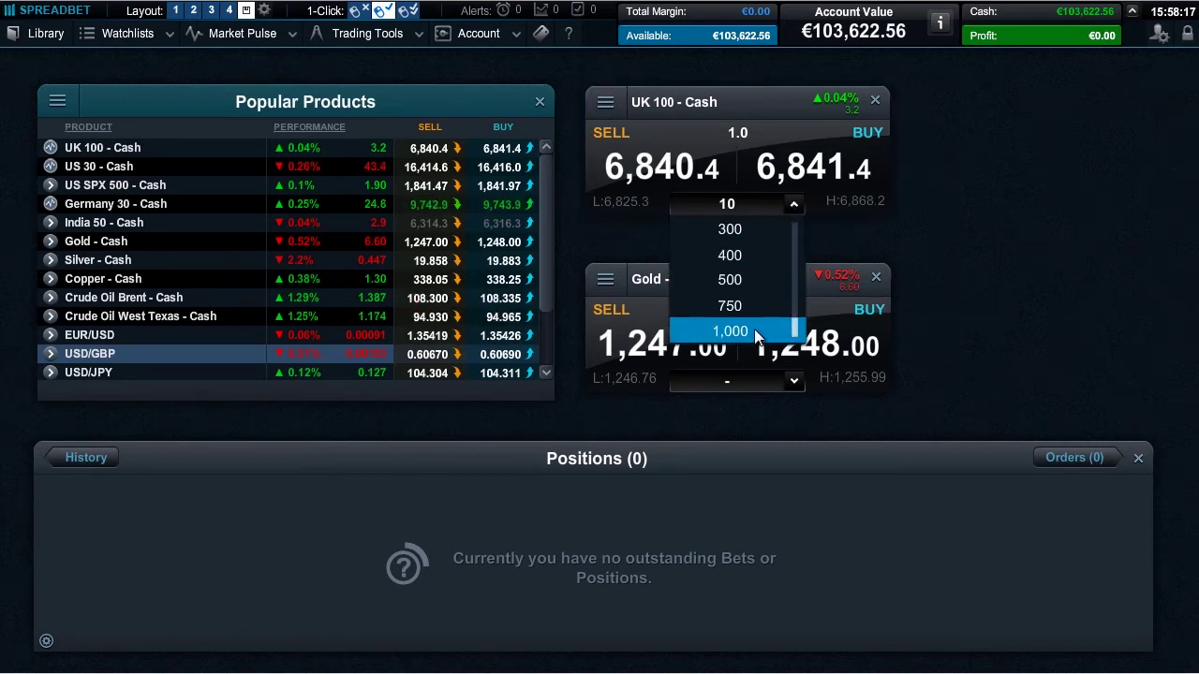
click(755, 331)
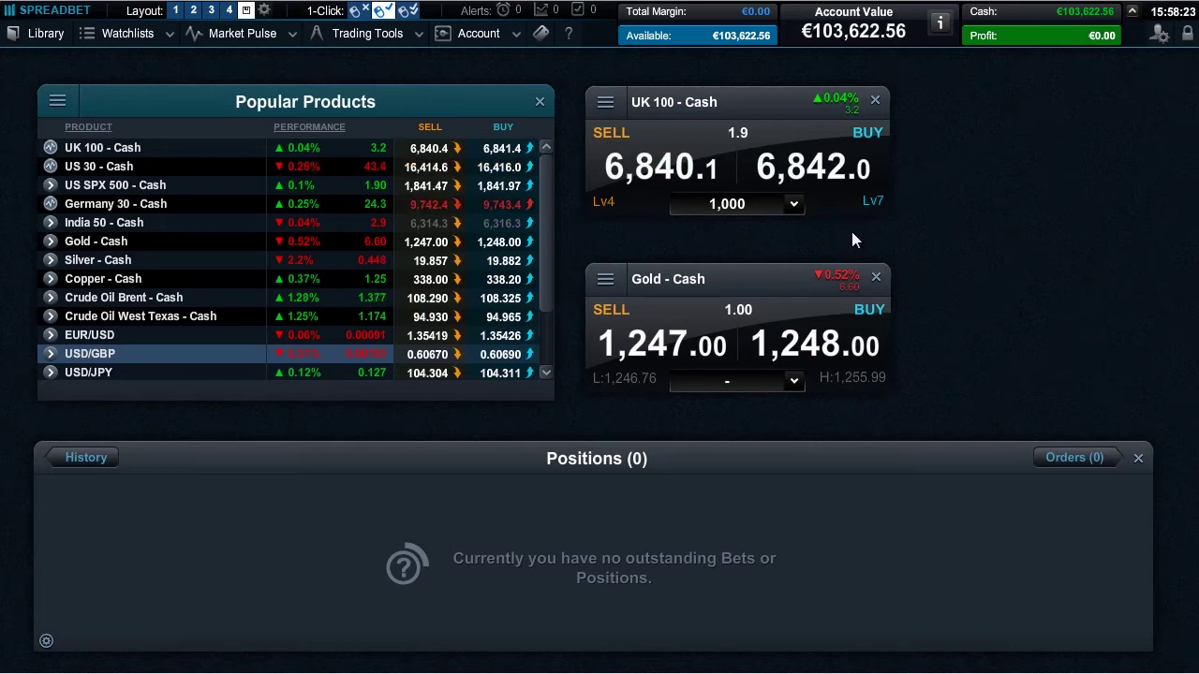
mouse_move(815, 346)
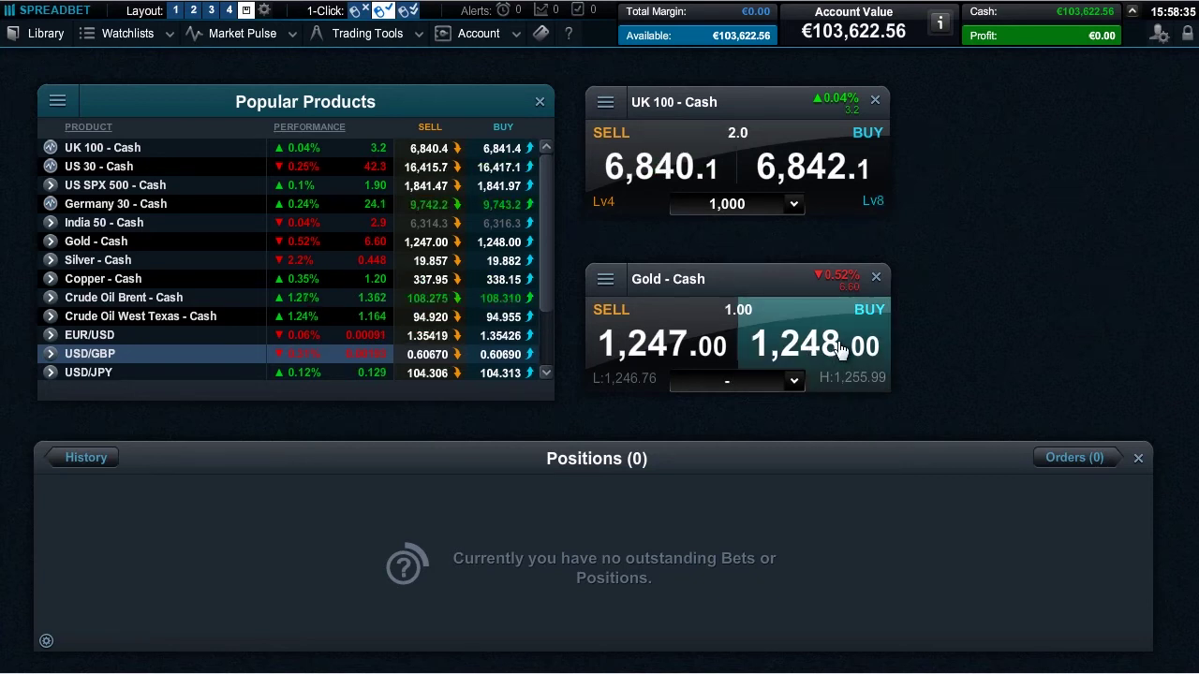
Start a Gold buy ticket, then cancel it without trading.
click(840, 349)
mouse_move(665, 135)
mouse_down()
mouse_move(952, 135)
mouse_move(1033, 106)
mouse_up()
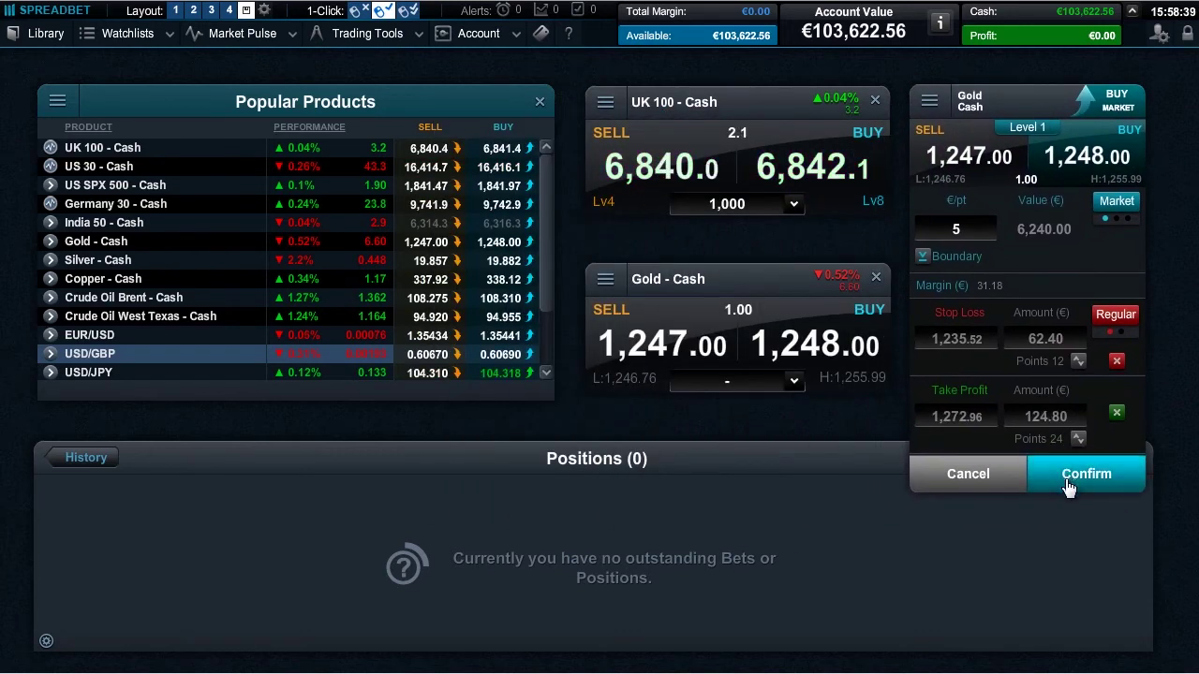
click(1000, 483)
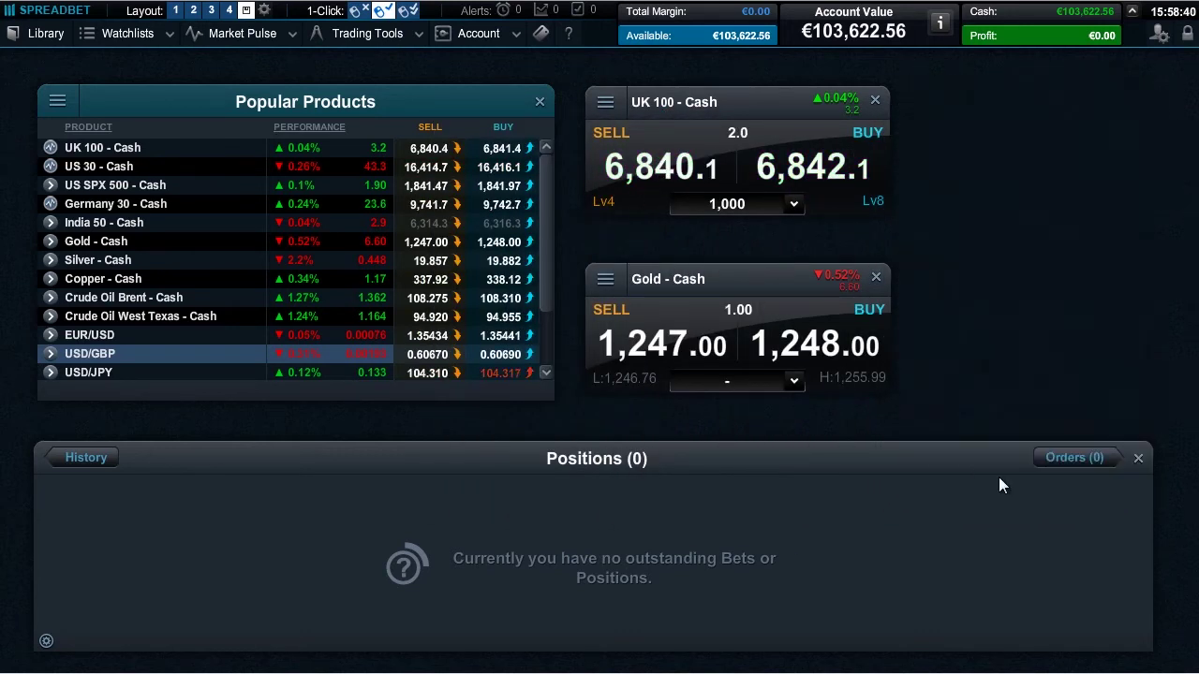
Set the UK 100 stake to 4, switch to double-click mode, and buy UK 100.
click(794, 205)
drag(794, 328, 795, 233)
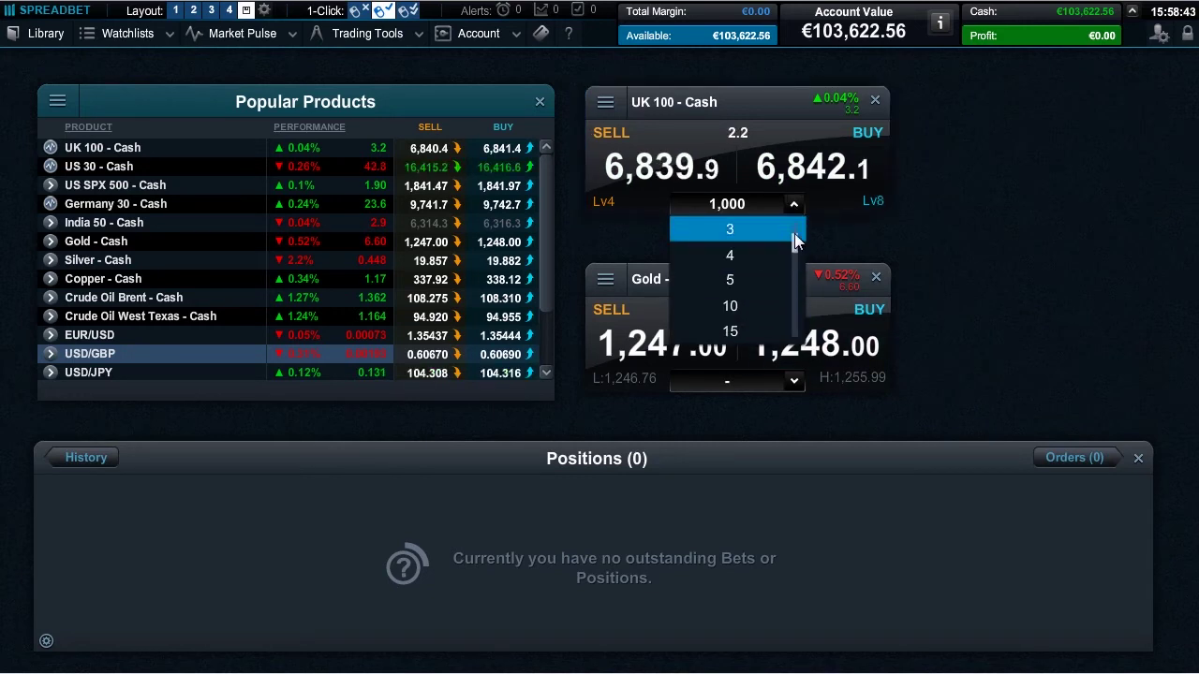
click(736, 280)
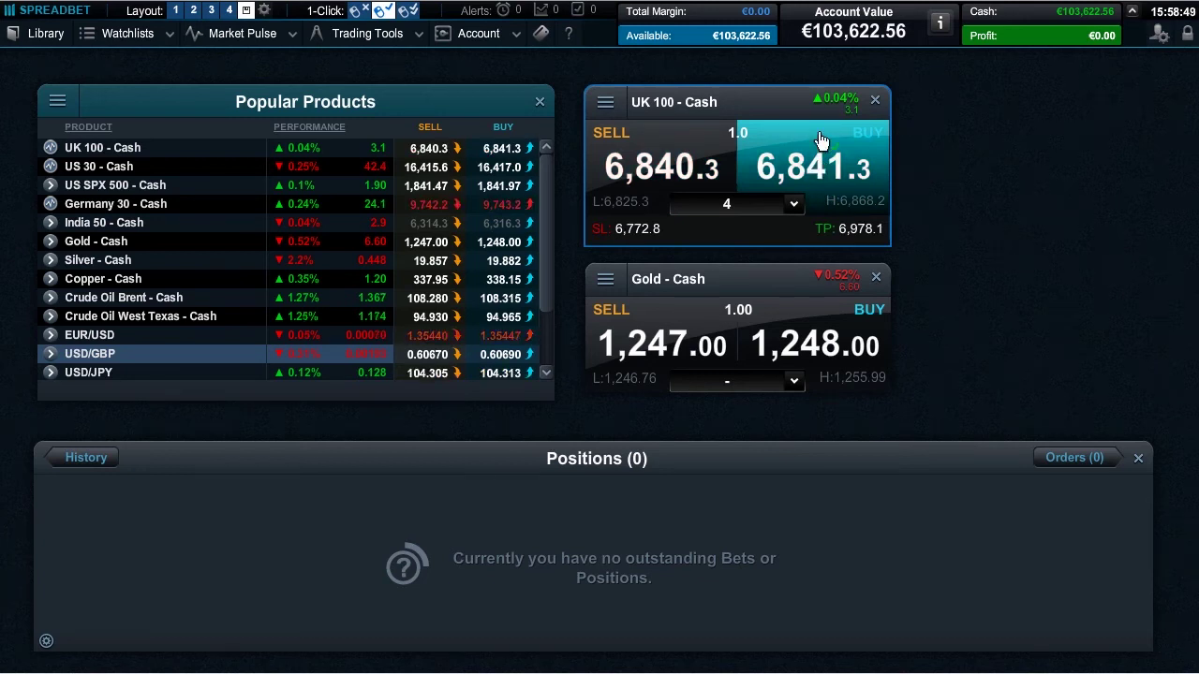
click(408, 11)
mouse_move(812, 159)
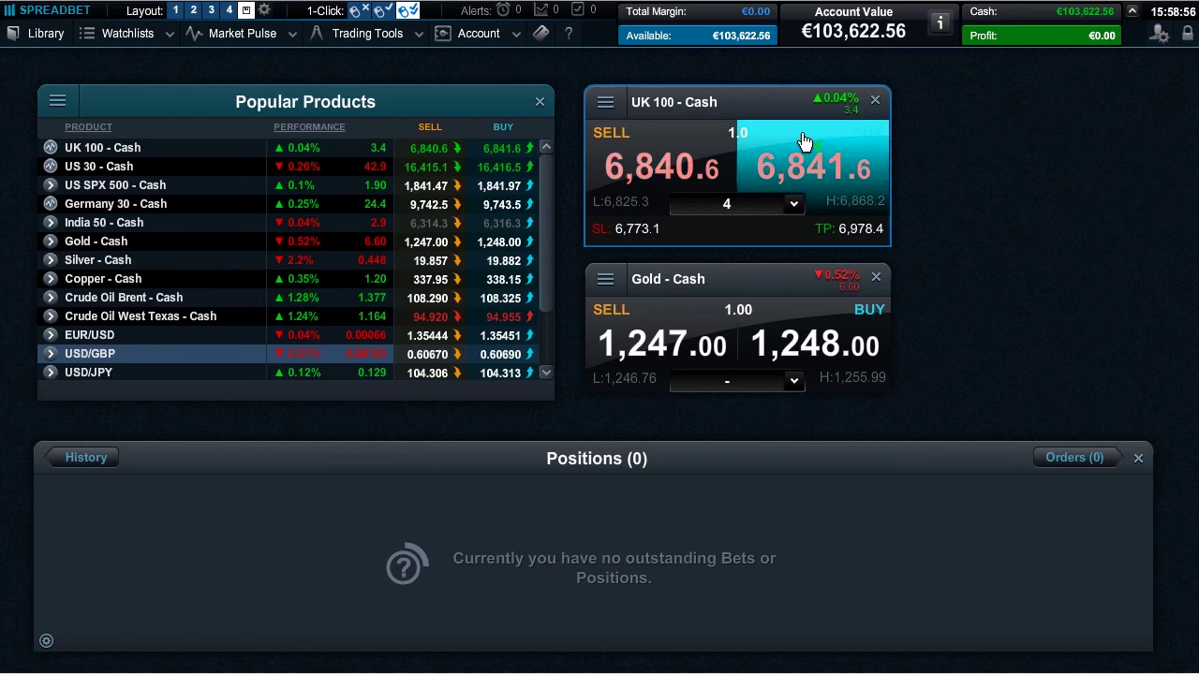
double_click(803, 141)
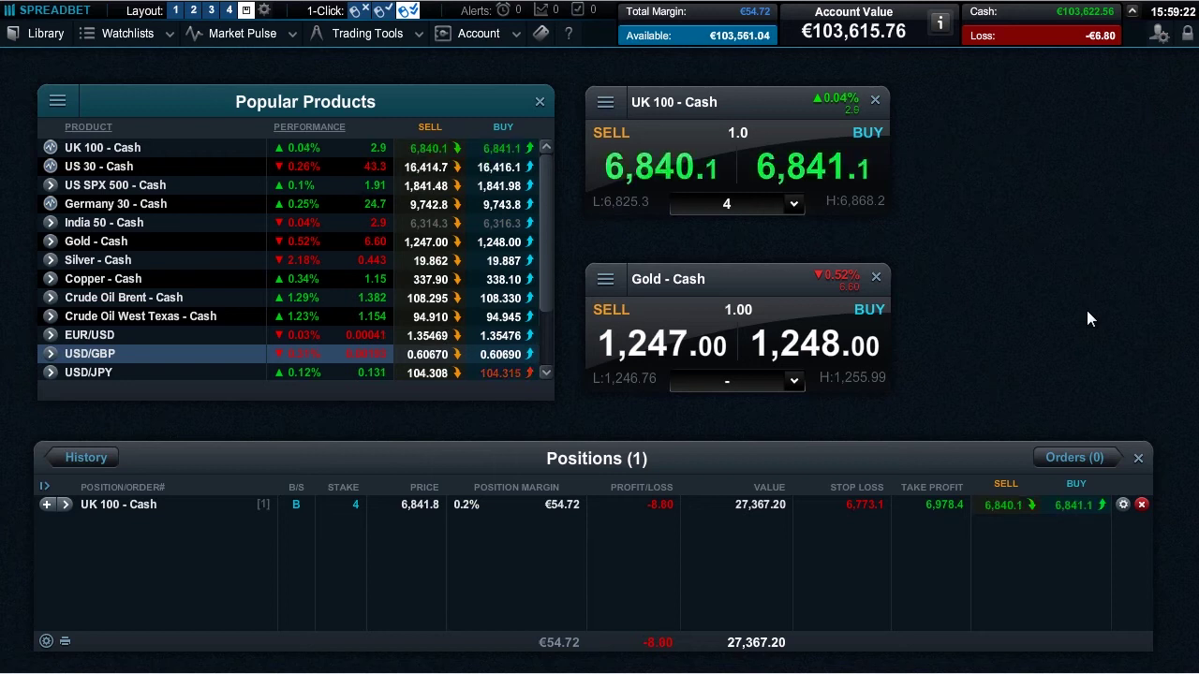
Close the UK 100 position at the sell price and dismiss the Close Bet Executed notice.
click(1141, 504)
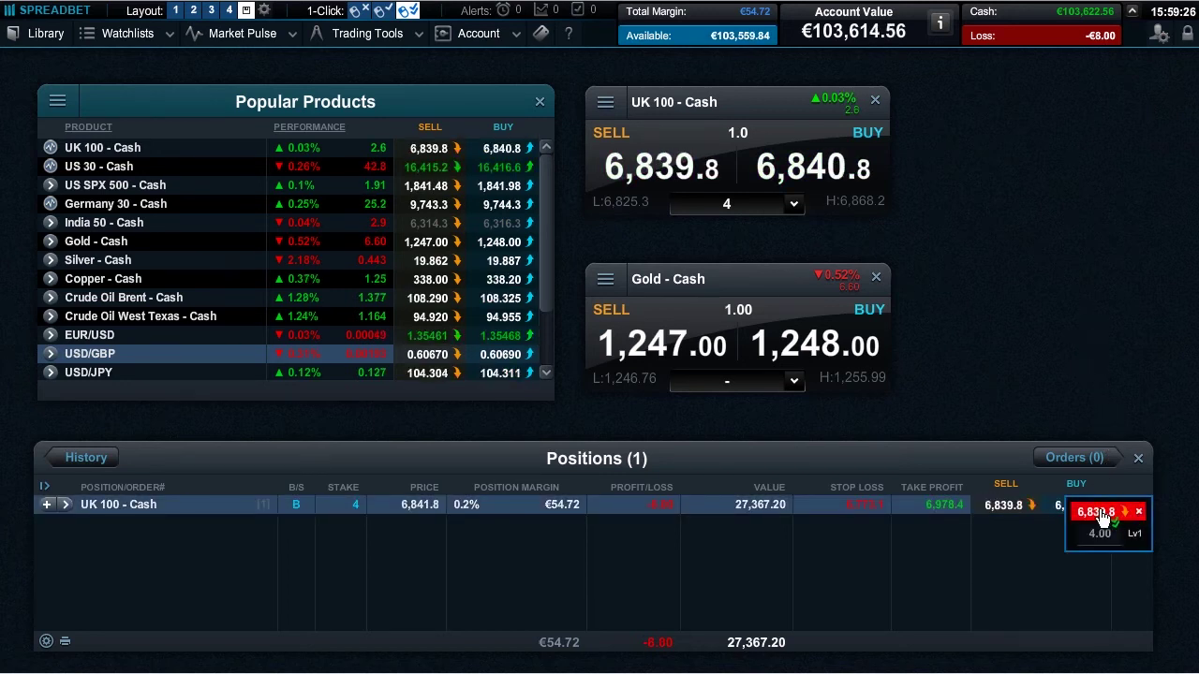
click(1102, 515)
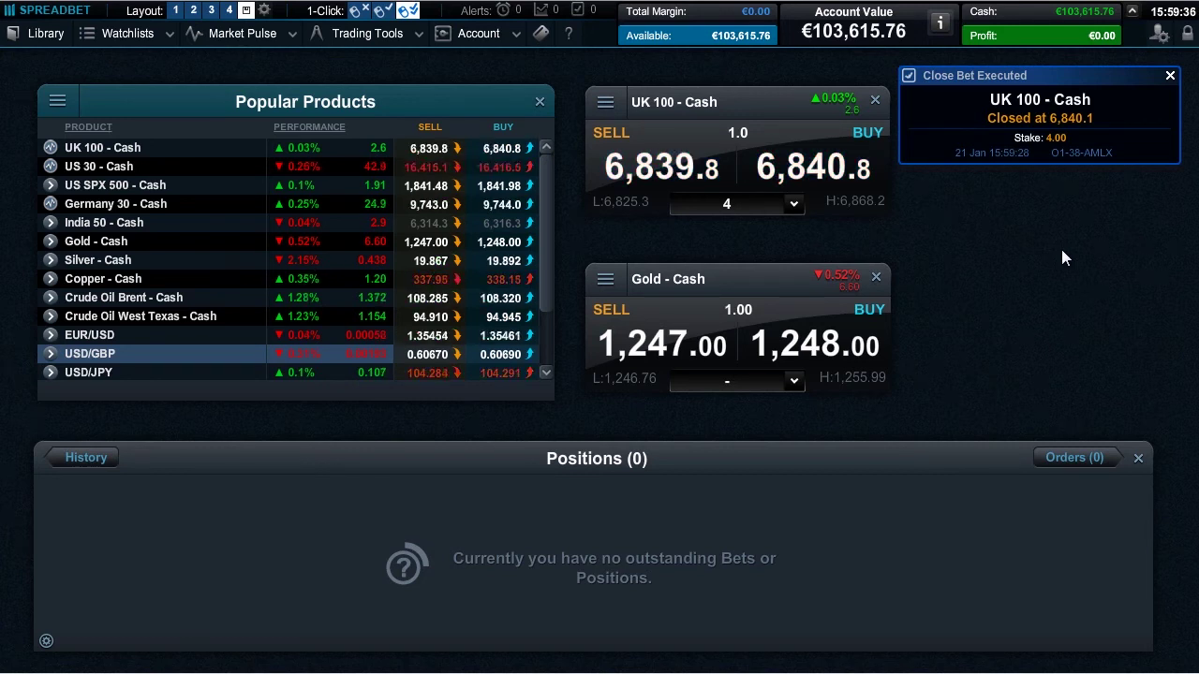
click(1042, 118)
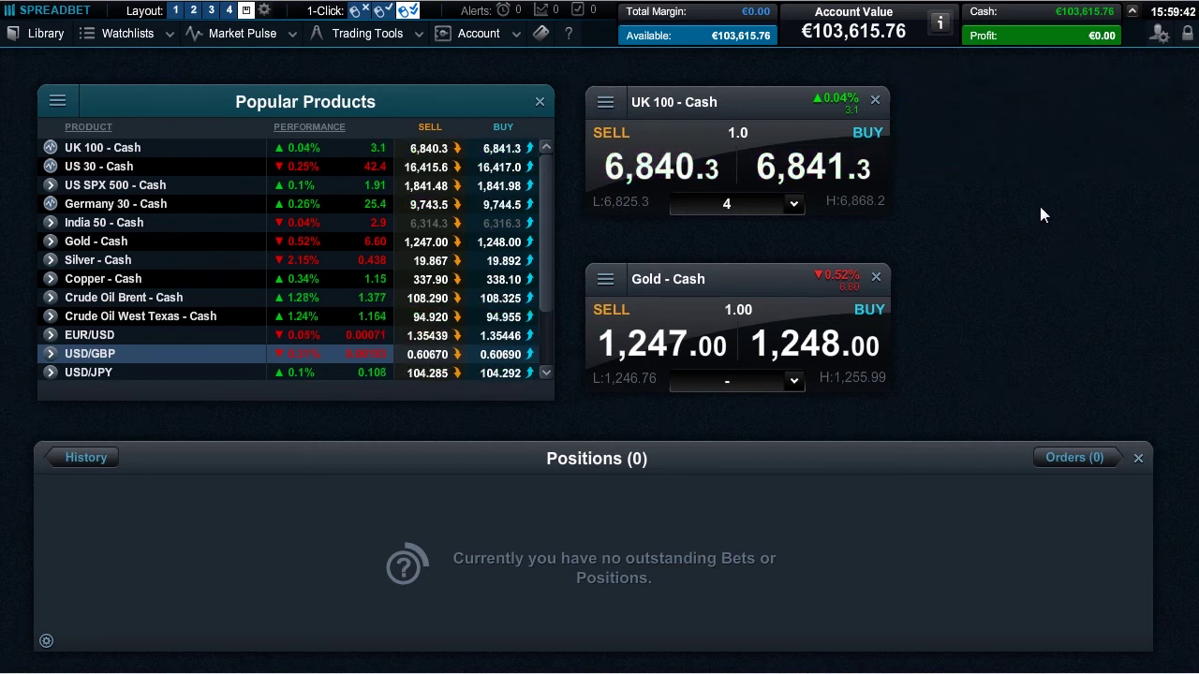
Reopen Order Settings from the user preferences menu.
click(1166, 37)
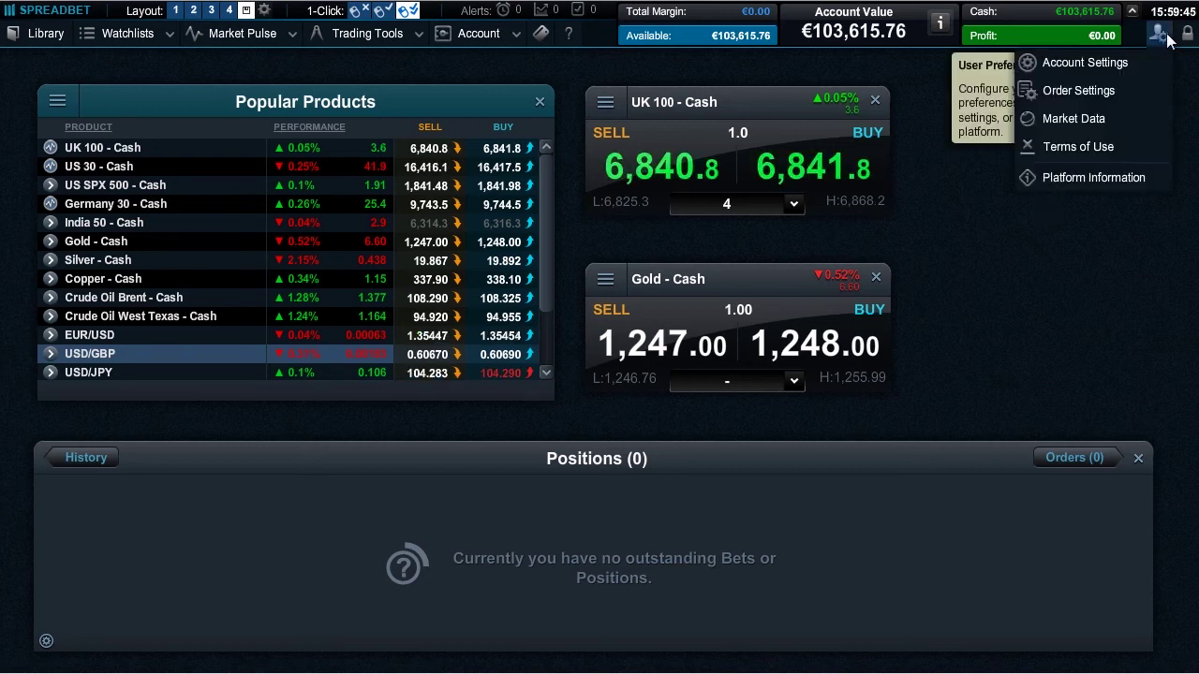
click(1129, 83)
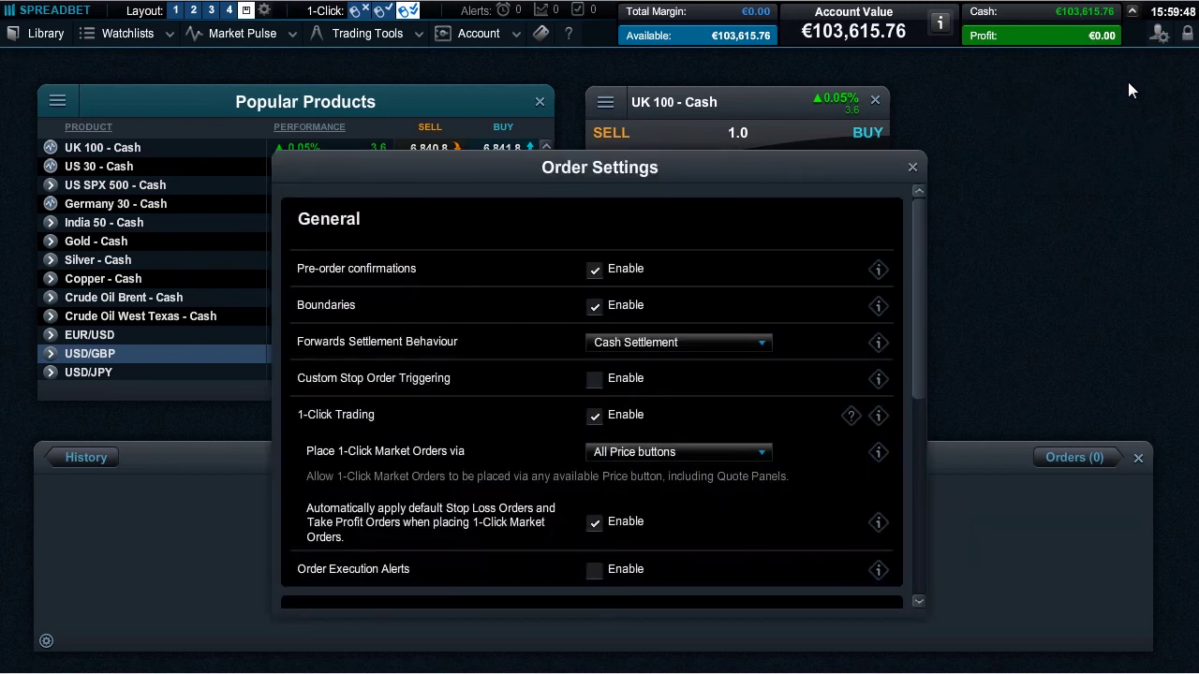